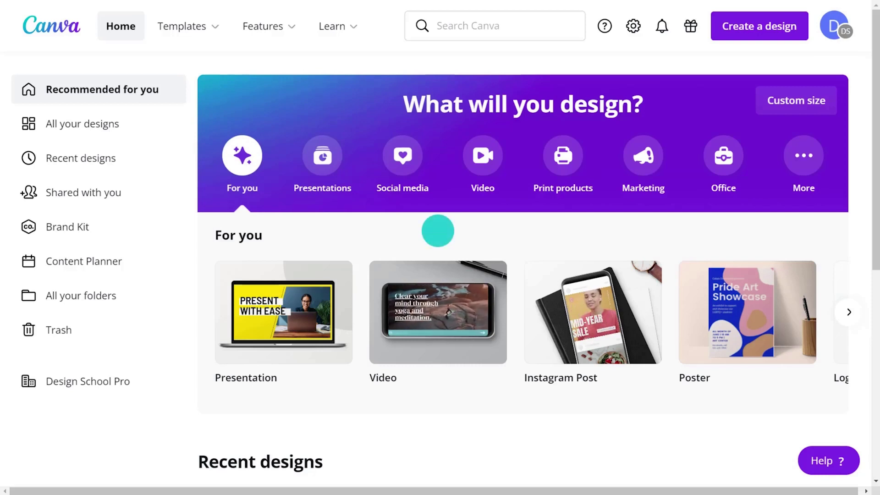
# Step: Browse Canva's video templates and open the options for the Orange Teal and Yellow Blob new-employees template
pyautogui.click(492, 160)
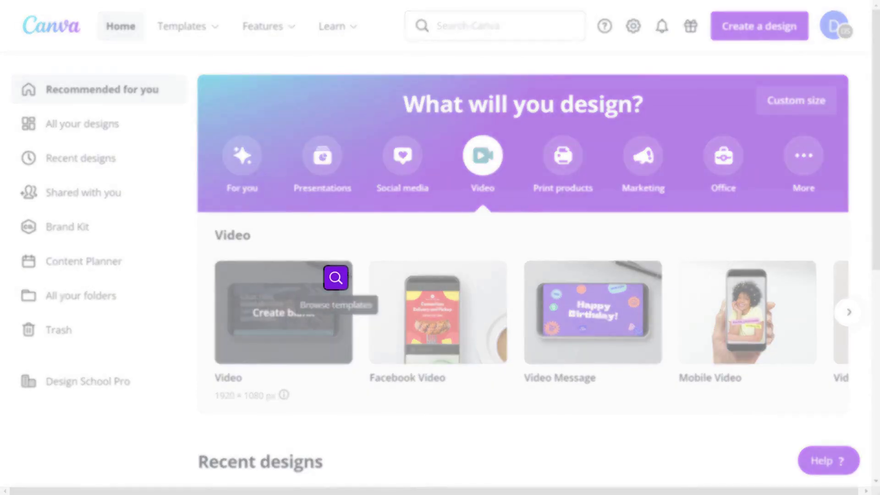
pyautogui.click(336, 278)
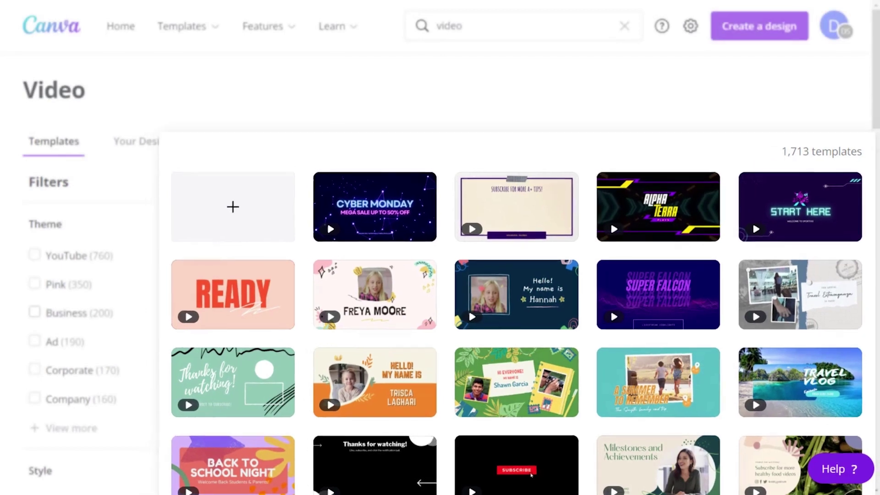
pyautogui.scroll(-3, 610, 220)
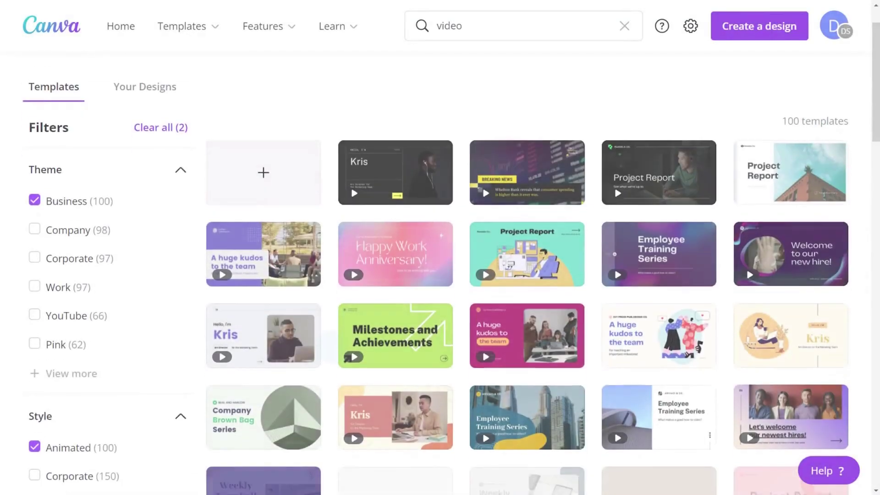
pyautogui.scroll(-3, 331, 347)
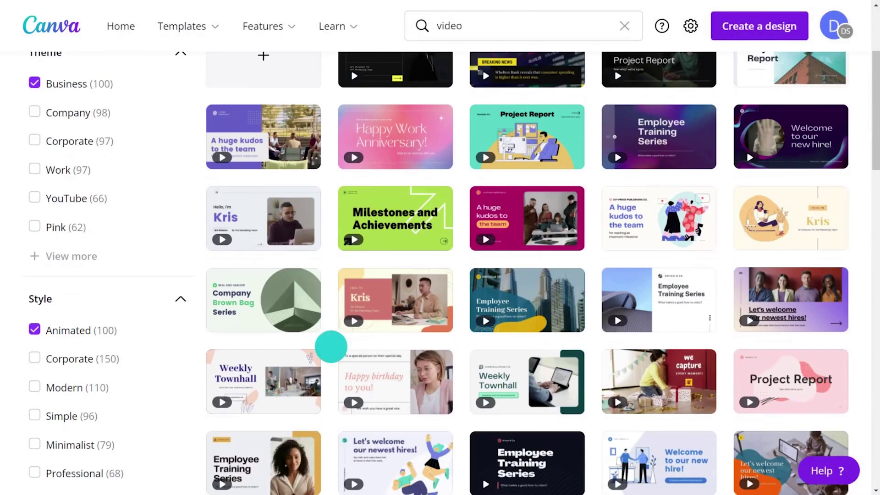
pyautogui.scroll(-3, 330, 350)
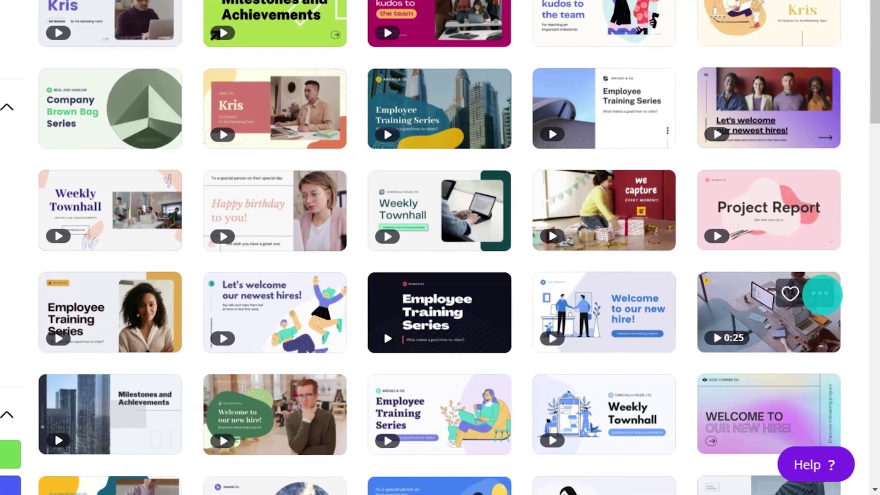
pyautogui.click(822, 293)
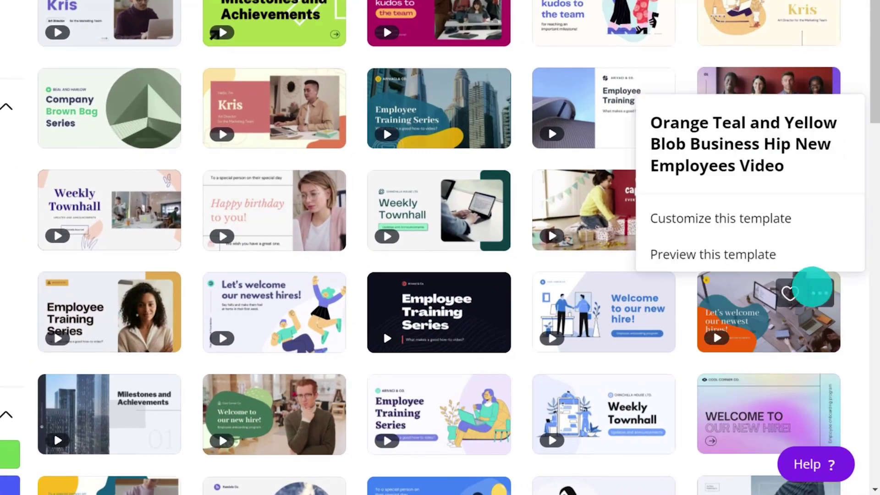
# Step: Open the new-hires template, scrub its preview, and trim page 3 to 4.7s (22.7s total)
pyautogui.click(765, 253)
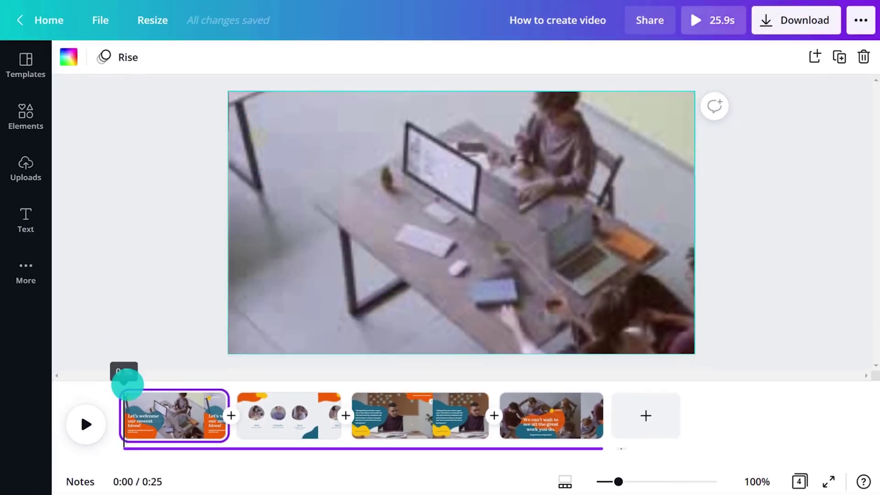
pyautogui.moveTo(90, 348); pyautogui.dragTo(117, 354)
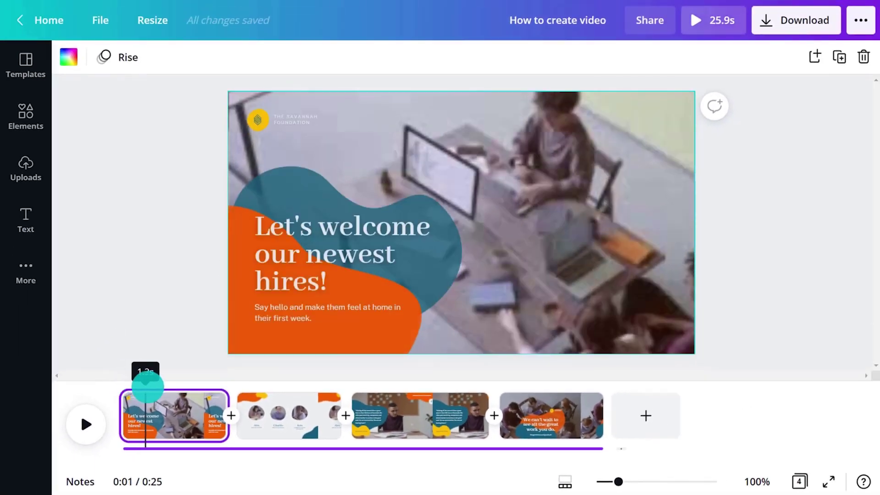
pyautogui.moveTo(146, 386); pyautogui.dragTo(126, 385)
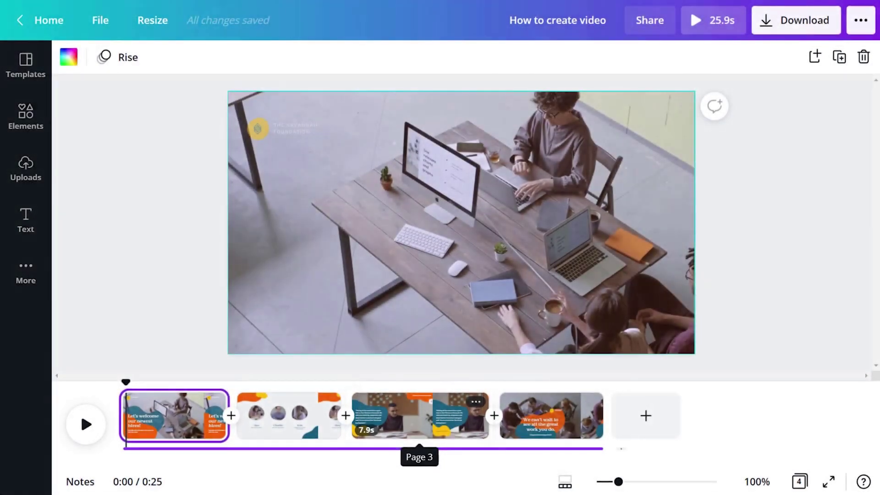
pyautogui.moveTo(487, 403); pyautogui.dragTo(430, 392)
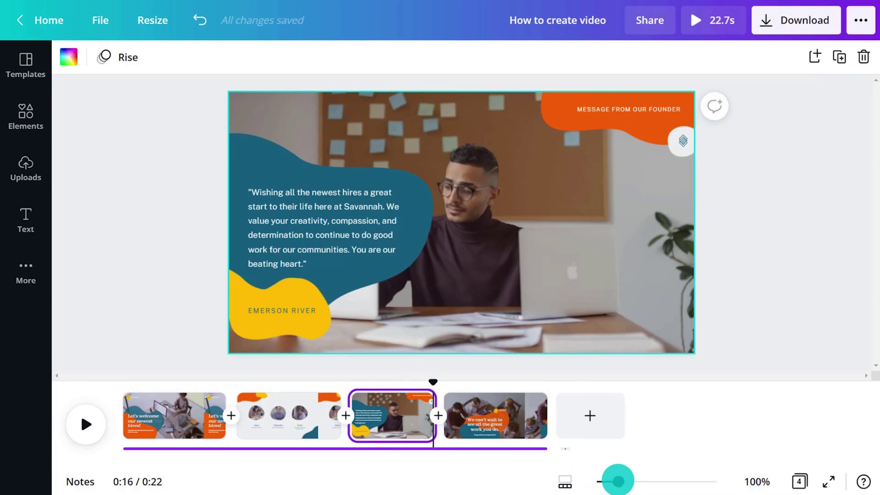
pyautogui.moveTo(618, 480); pyautogui.dragTo(617, 481)
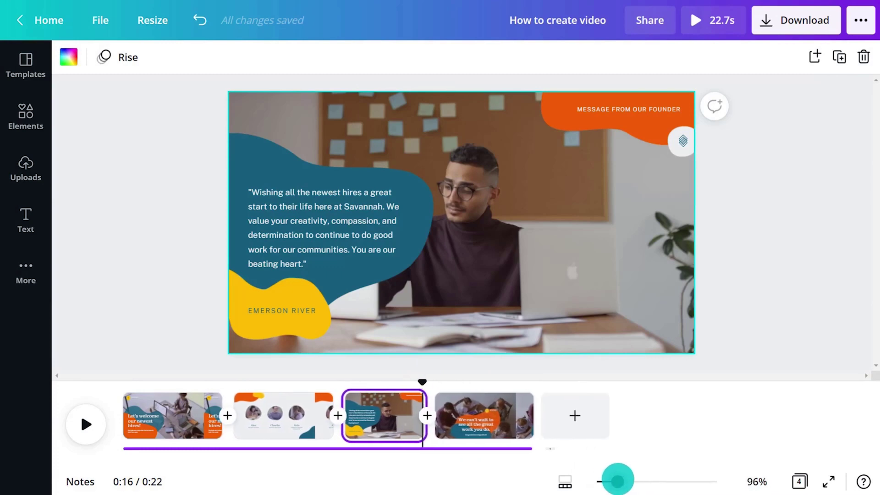
pyautogui.moveTo(421, 382); pyautogui.dragTo(64, 381)
pyautogui.click(87, 410)
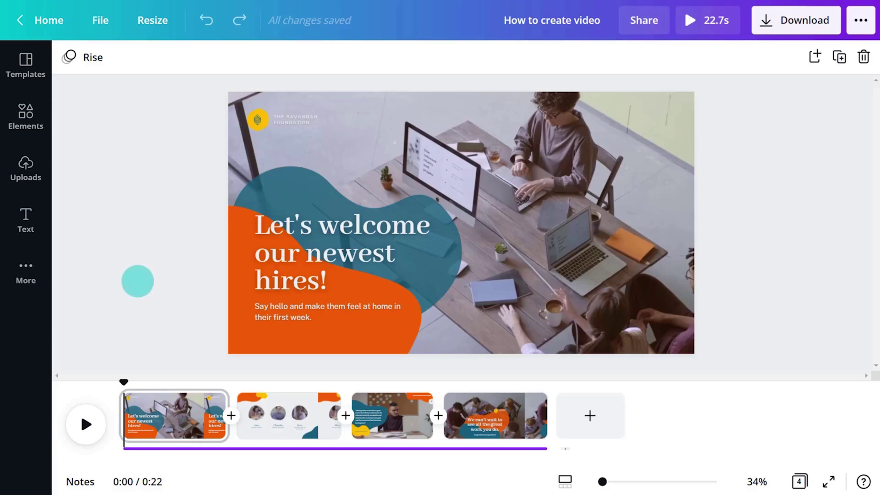
# Step: Search Elements for 'business team meeting' and filter the results to videos
pyautogui.click(24, 115)
pyautogui.click(109, 64)
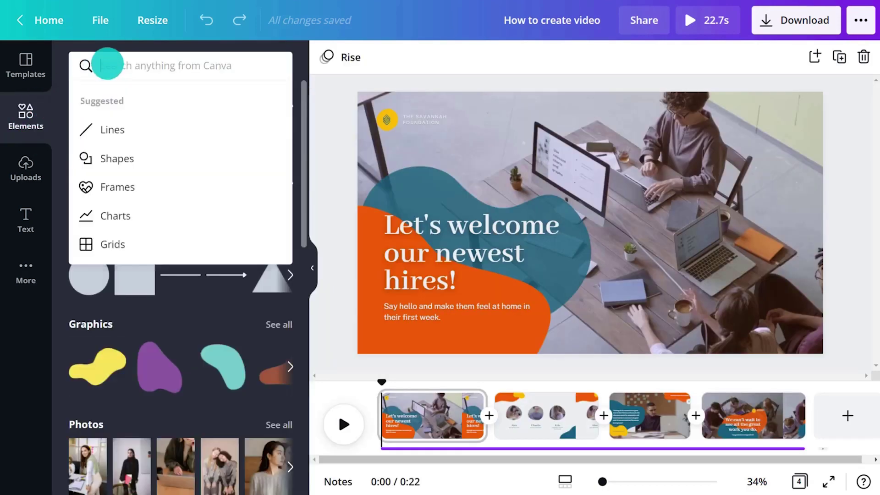
pyautogui.write('business team meeting')
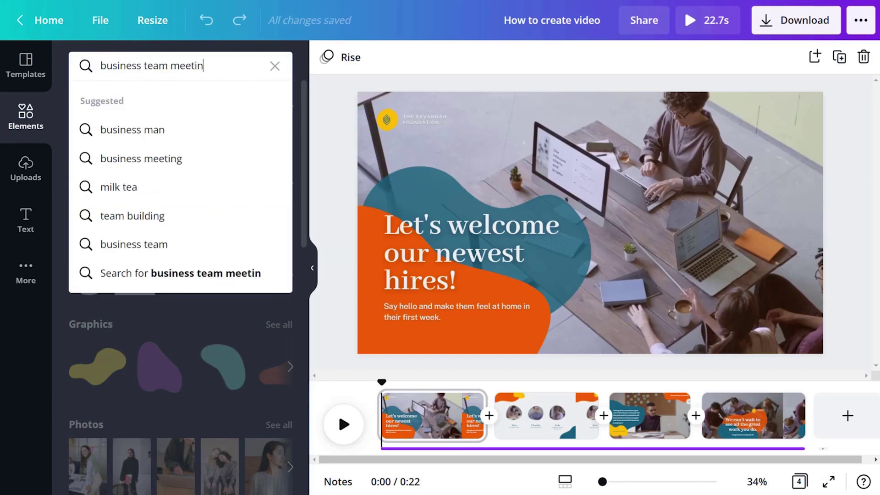
pyautogui.press('Return')
pyautogui.click(209, 94)
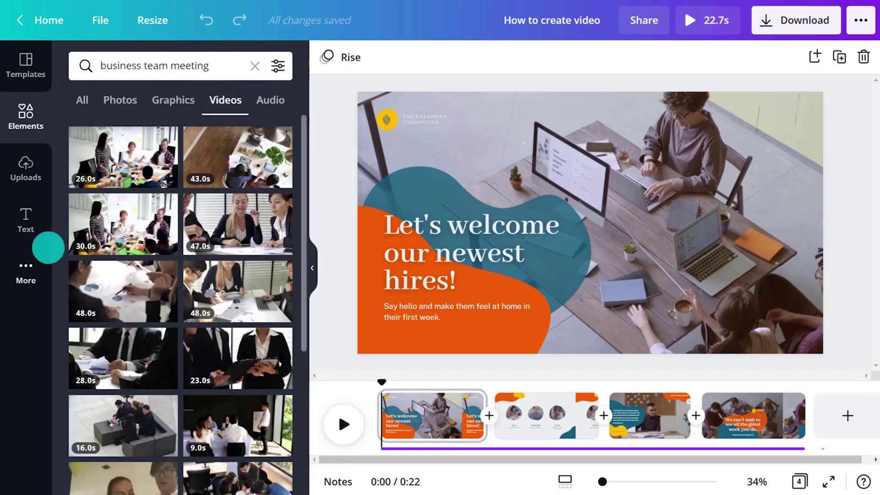
# Step: Set a stock clip of coworkers as page 1's background and trim the page shorter
pyautogui.click(27, 266)
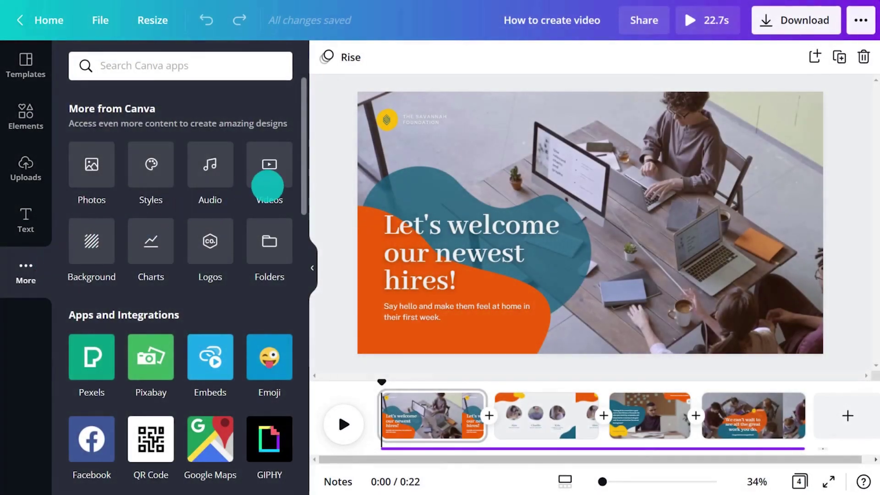
pyautogui.click(275, 181)
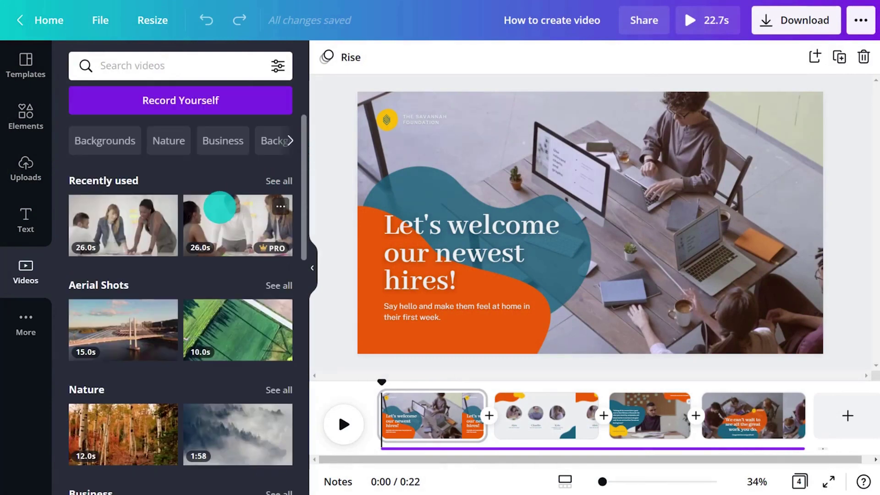
pyautogui.moveTo(216, 202); pyautogui.dragTo(393, 408)
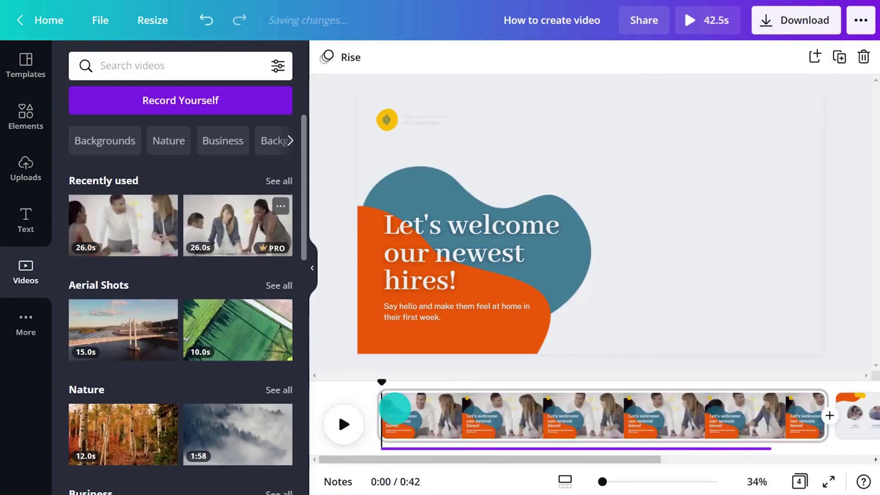
pyautogui.moveTo(825, 389); pyautogui.dragTo(487, 393)
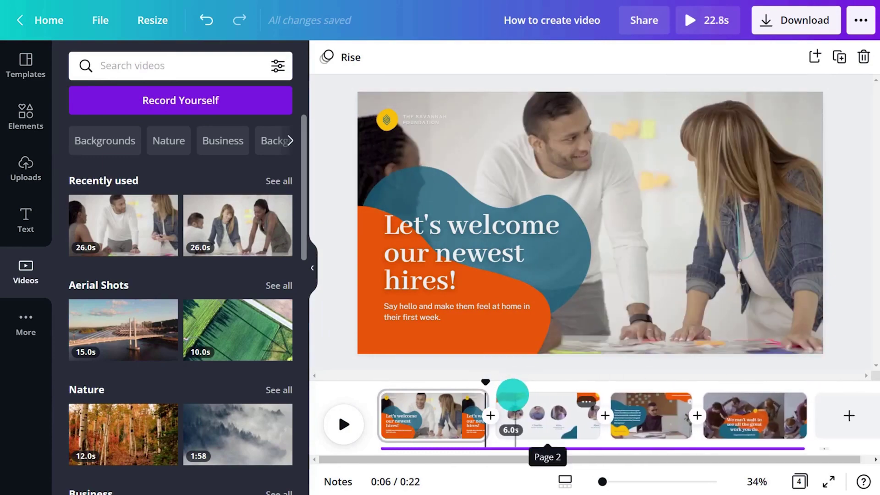
# Step: Drop a stock video into Alex's frame on page 2
pyautogui.click(511, 394)
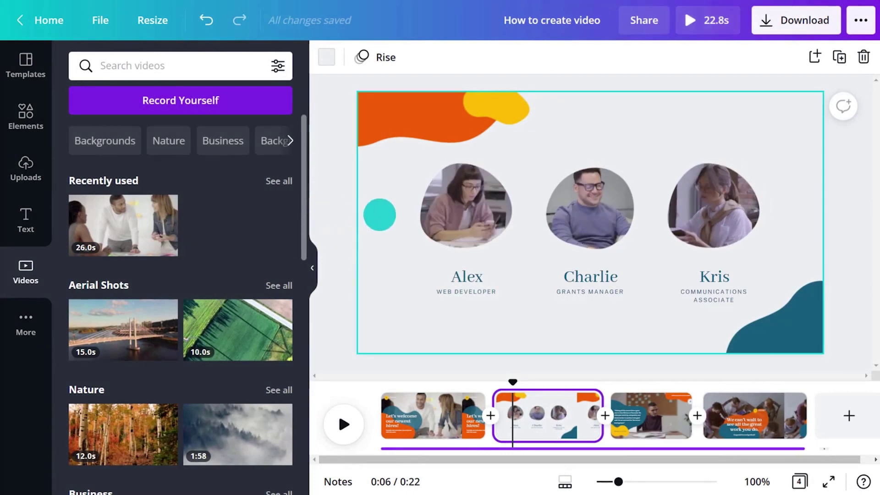
pyautogui.moveTo(238, 225); pyautogui.dragTo(466, 206)
pyautogui.click(465, 197)
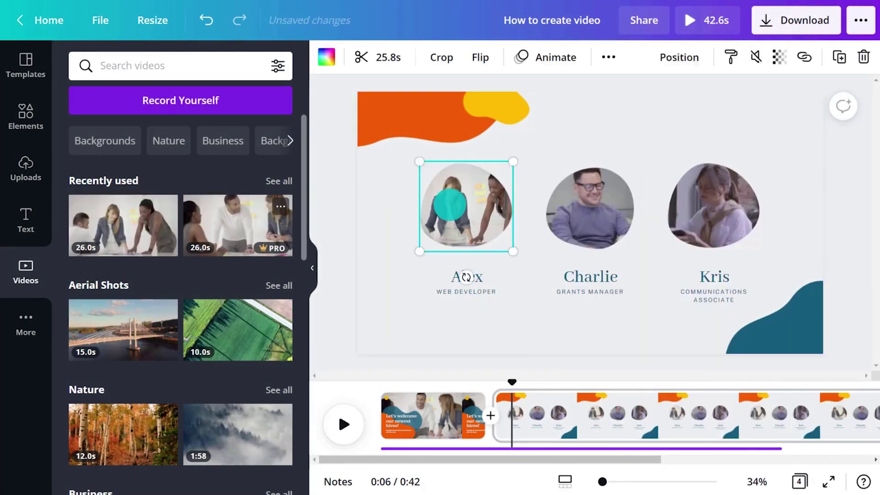
# Step: Crop to enlarge and reposition the clip inside Alex's frame, then open the Record Yourself studio
pyautogui.click(442, 59)
pyautogui.moveTo(540, 163); pyautogui.dragTo(646, 104)
pyautogui.moveTo(514, 150); pyautogui.dragTo(482, 196)
pyautogui.click(344, 57)
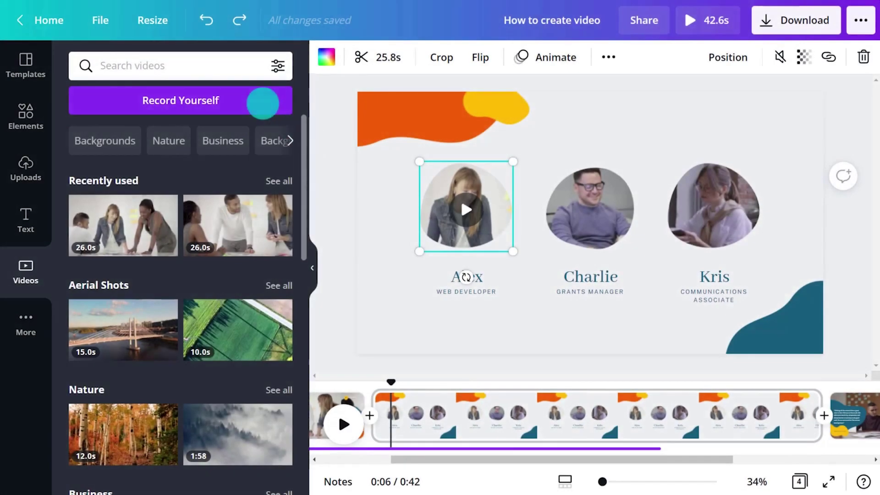
pyautogui.click(261, 102)
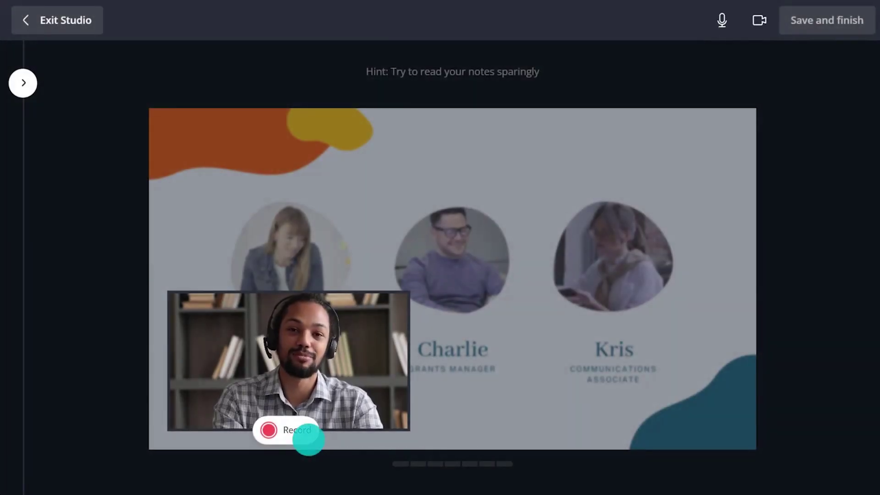
# Step: Record a webcam clip of yourself and add it as page 2 of the video
pyautogui.click(306, 433)
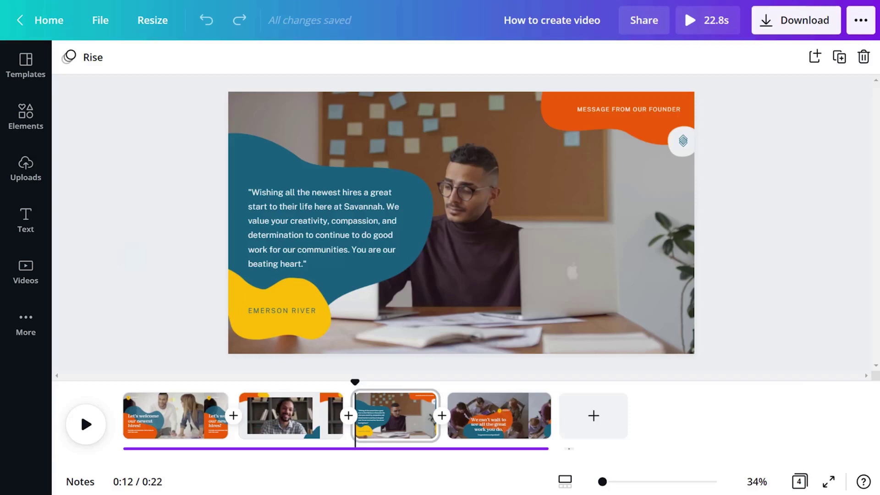
# Step: Split the founder-message clip at the 0:14 mark into two pages
pyautogui.moveTo(356, 381); pyautogui.dragTo(398, 385)
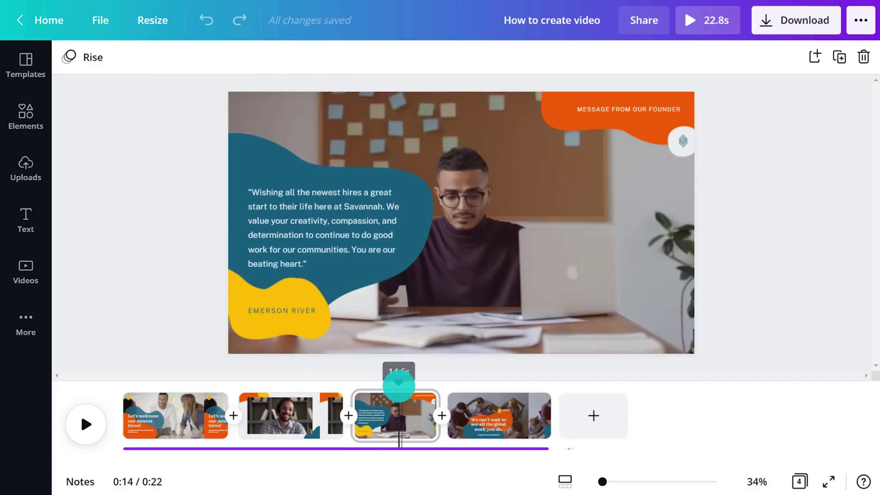
pyautogui.rightClick(397, 405)
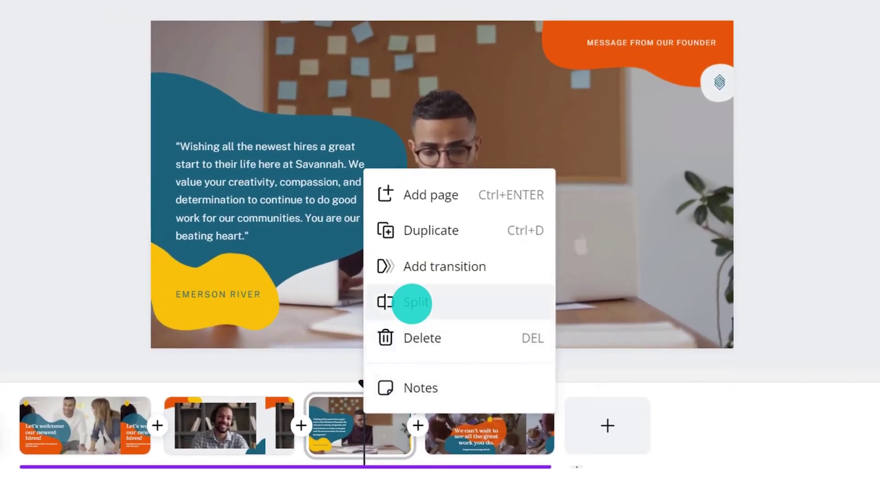
pyautogui.click(411, 303)
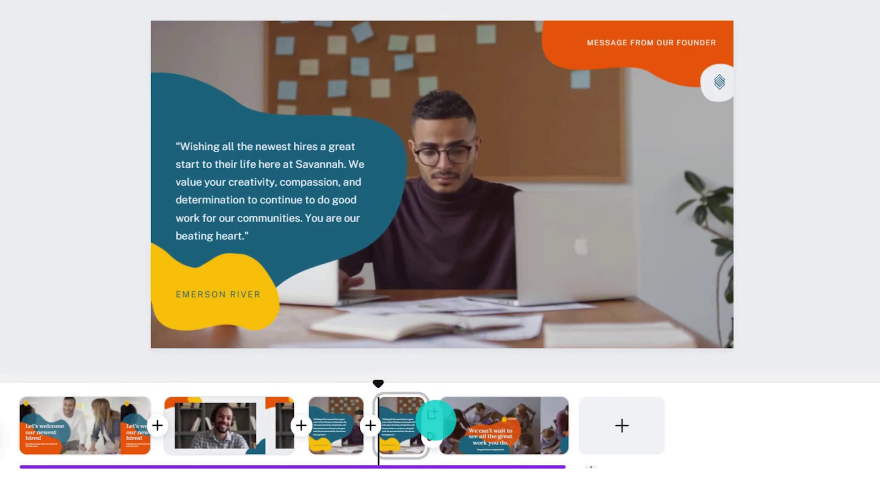
# Step: Add a 0.8-second Circle Wipe transition before the closing page and preview it
pyautogui.click(433, 414)
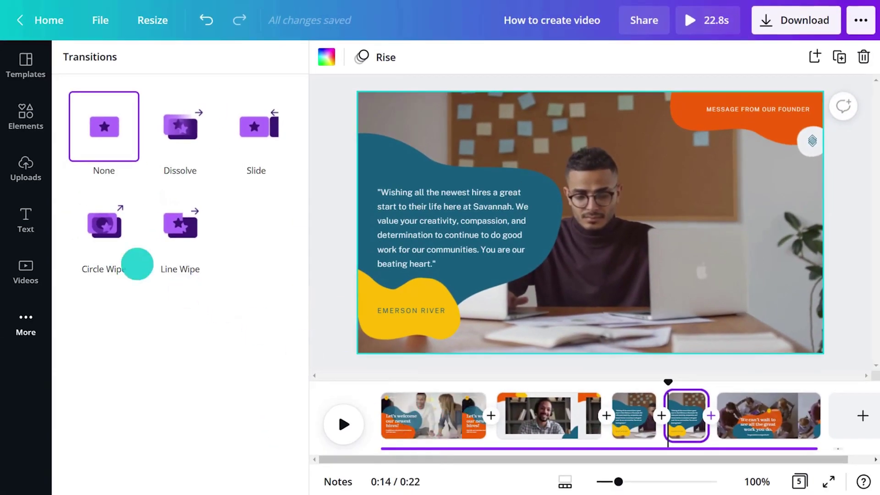
pyautogui.click(108, 246)
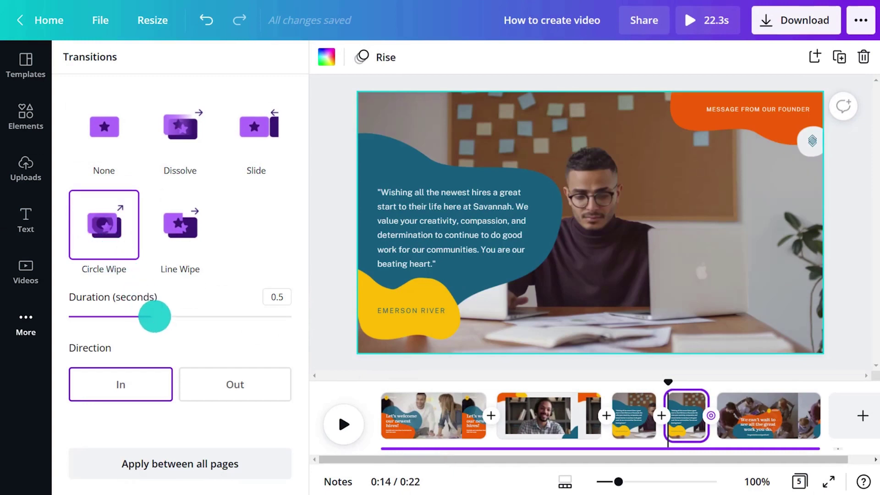
pyautogui.moveTo(157, 317); pyautogui.dragTo(213, 315)
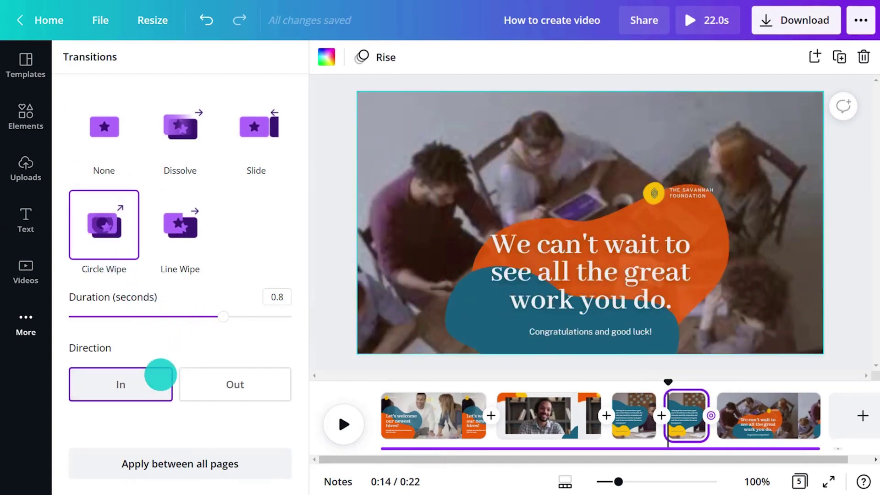
pyautogui.click(342, 418)
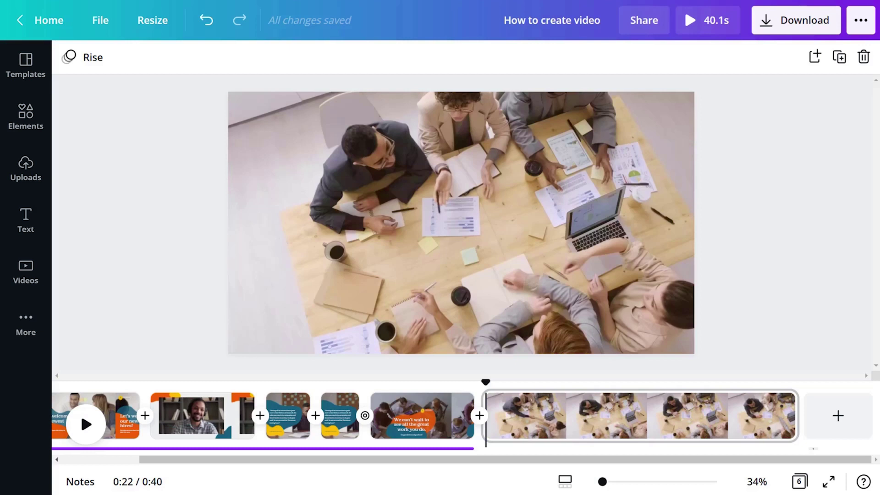
# Step: Add a 'WEBSITE' text box and change its text colour
pyautogui.press('t')
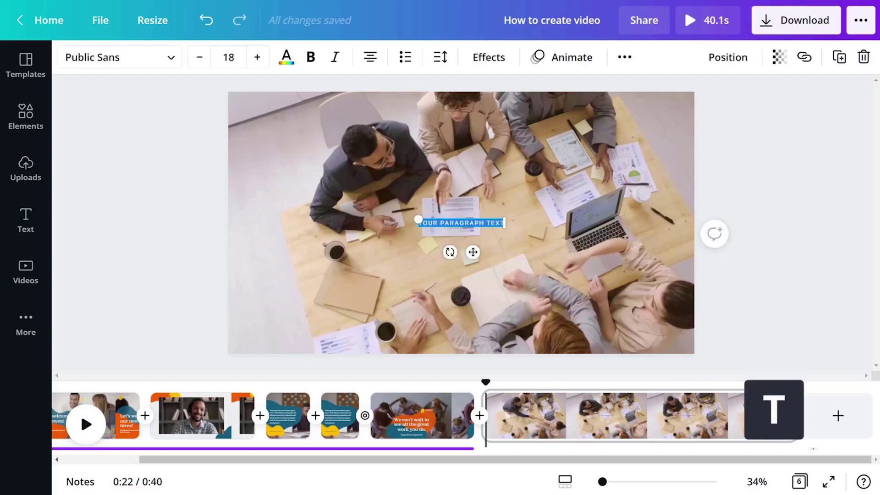
pyautogui.press('BackSpace')
pyautogui.write('WEBSITE')
pyautogui.hotkey('ctrl', 'a')
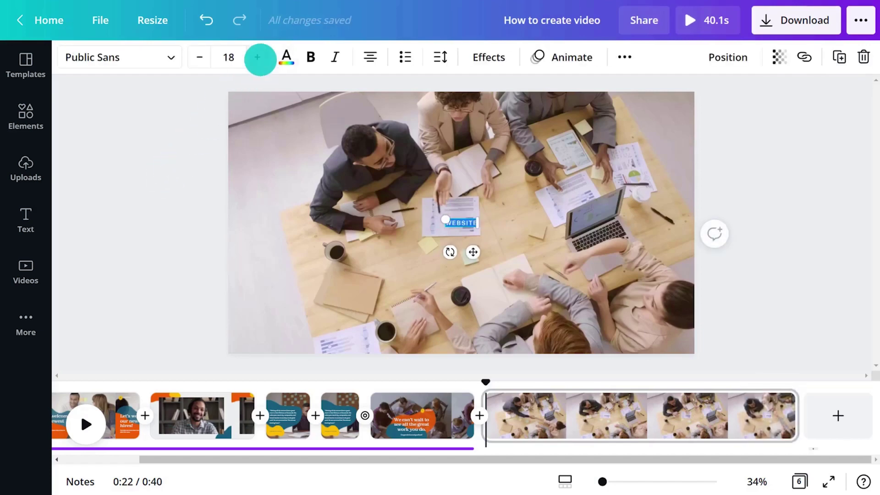
pyautogui.click(286, 56)
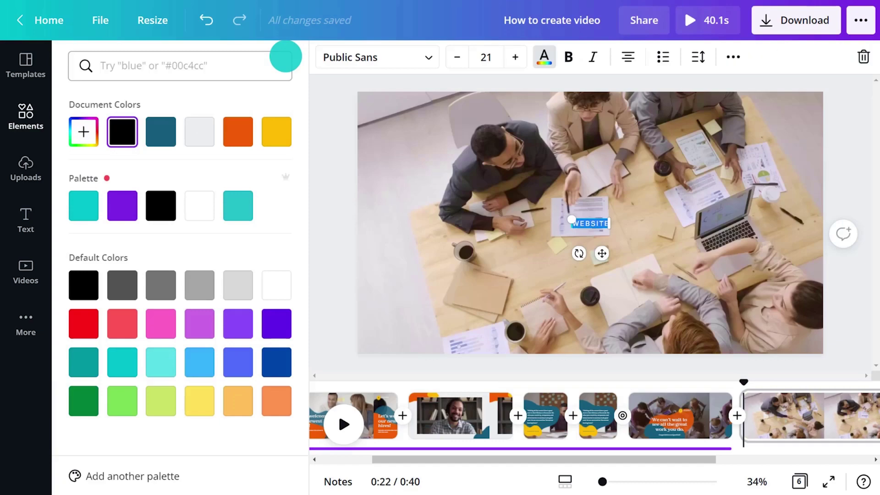
pyautogui.click(199, 131)
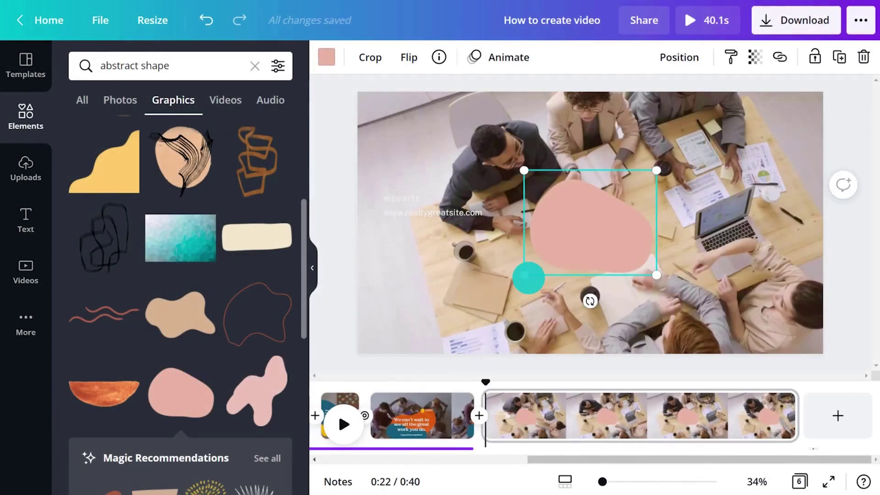
# Step: Enlarge the pink blob shape and place it behind the website text
pyautogui.moveTo(528, 277); pyautogui.dragTo(436, 330)
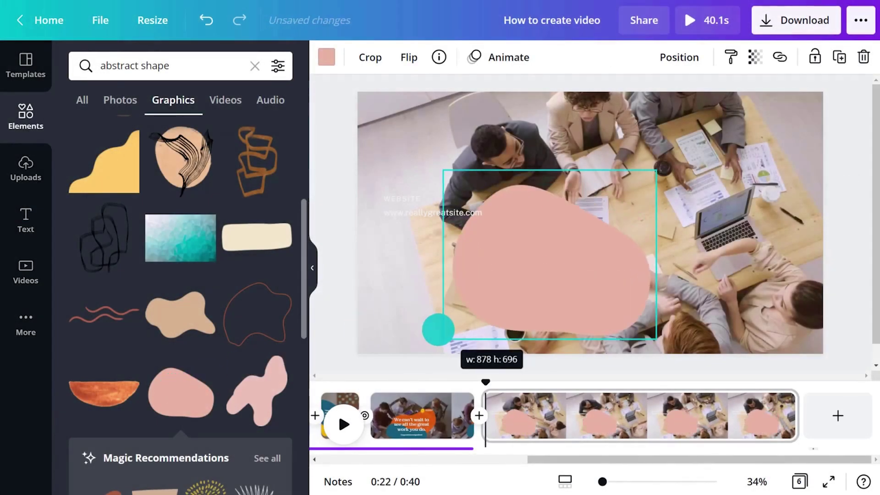
pyautogui.moveTo(576, 279); pyautogui.dragTo(452, 245)
pyautogui.click(326, 56)
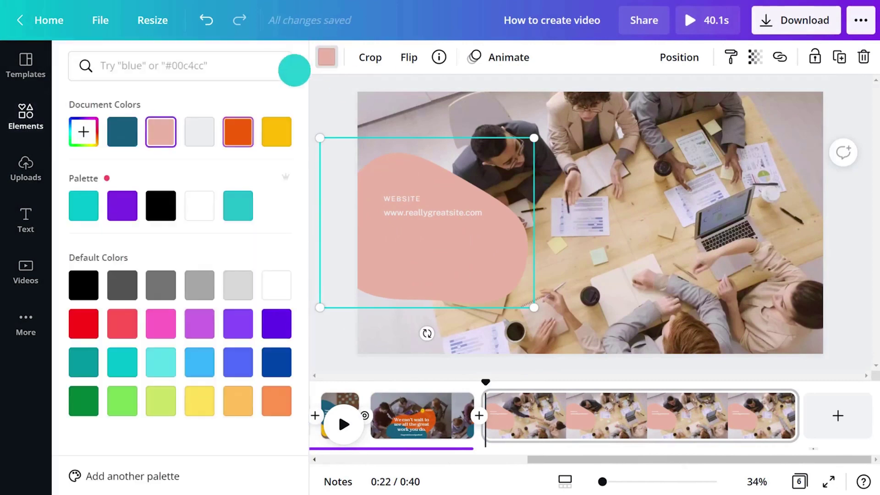